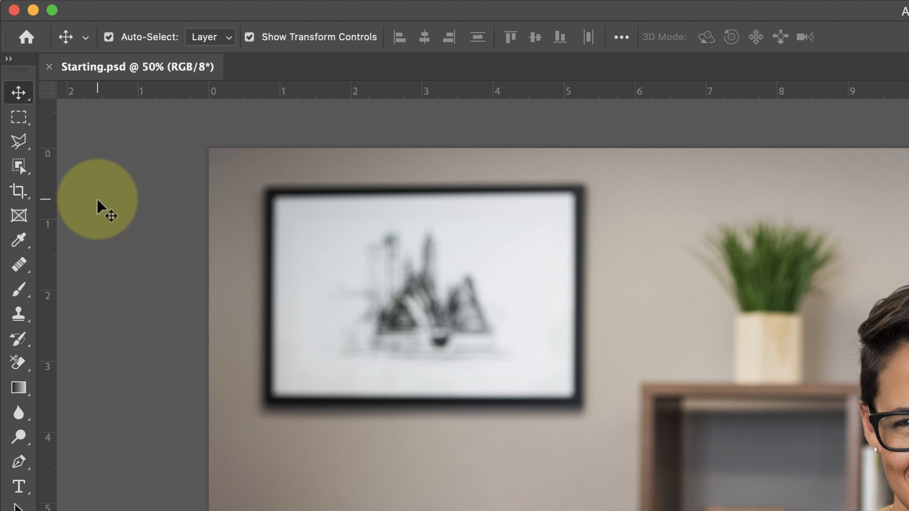
- Activate the Object Selection tool and briefly show the overlay of all detectable objects in the photo
{"action": "left_click", "coordinate": [23, 165]}
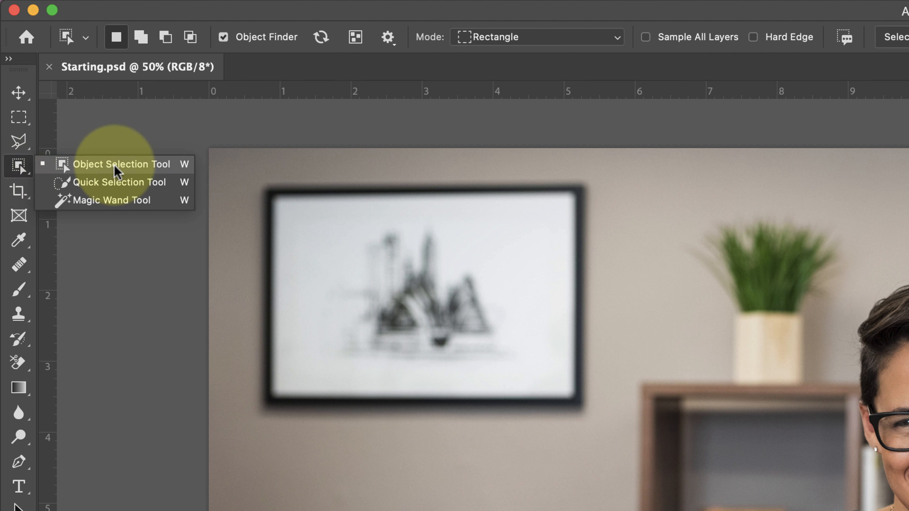
{"action": "left_click", "coordinate": [115, 166]}
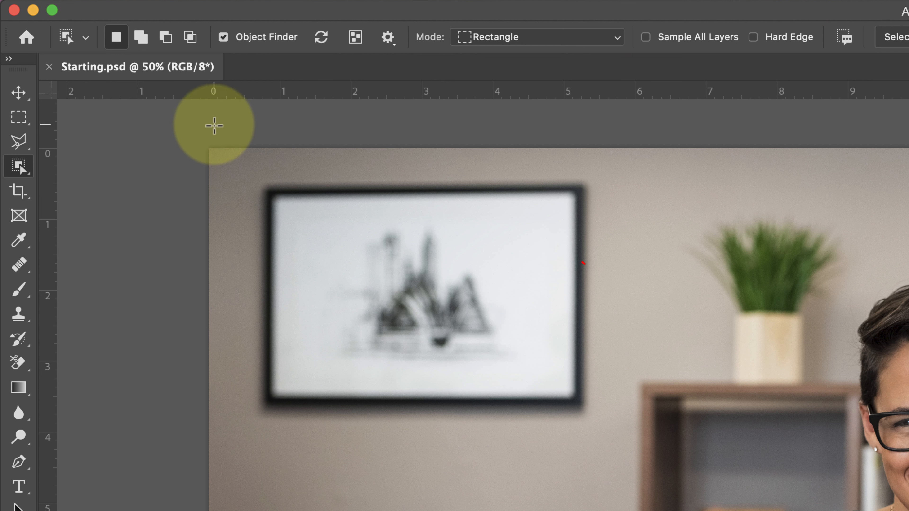
{"action": "left_click", "coordinate": [354, 40]}
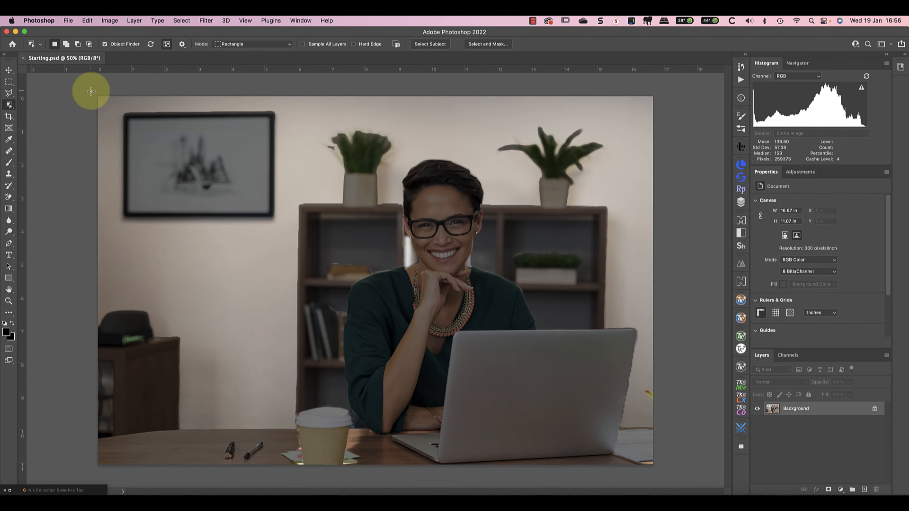
{"action": "left_click", "coordinate": [167, 45]}
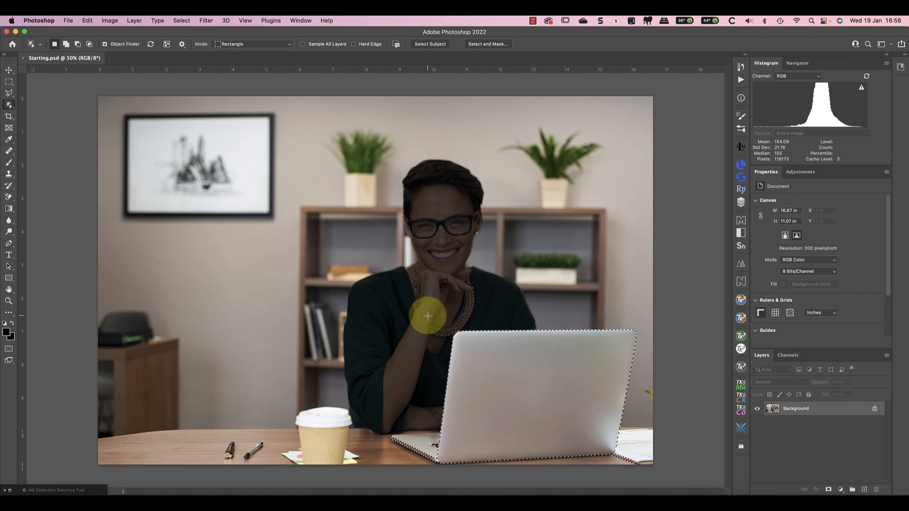
- Select the woman, the desk, the laptop and the papers together, using the Add to selection option
{"action": "left_click", "coordinate": [428, 316], "text": "shift"}
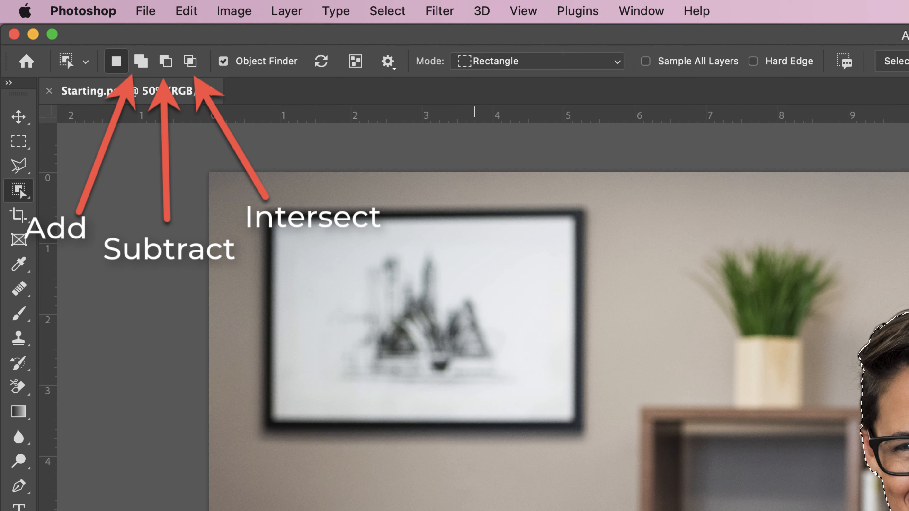
{"action": "left_click", "coordinate": [152, 366]}
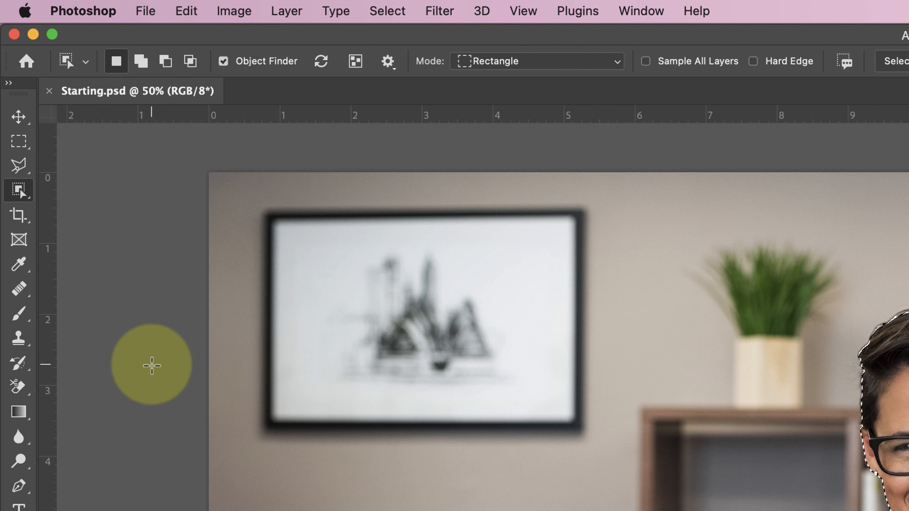
{"action": "left_click", "coordinate": [141, 61]}
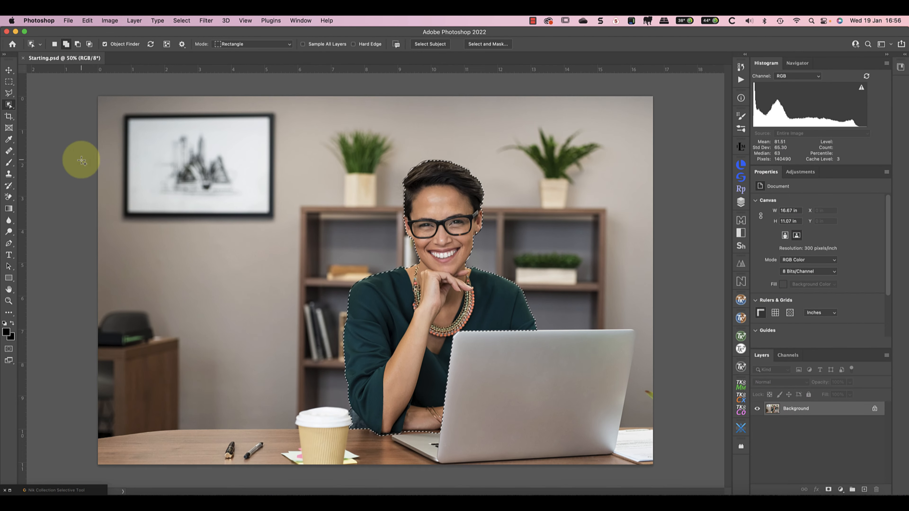
{"action": "left_click", "coordinate": [246, 440]}
{"action": "left_click", "coordinate": [483, 410]}
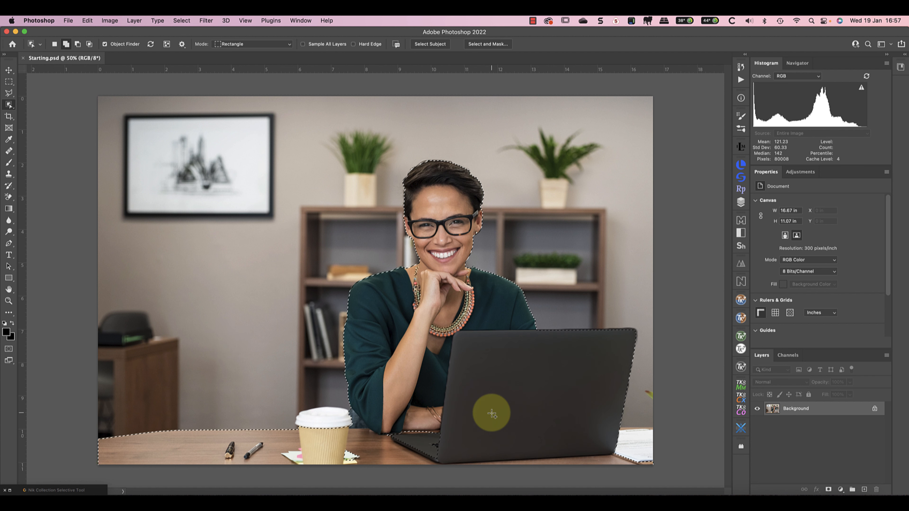
{"action": "left_click", "coordinate": [631, 446]}
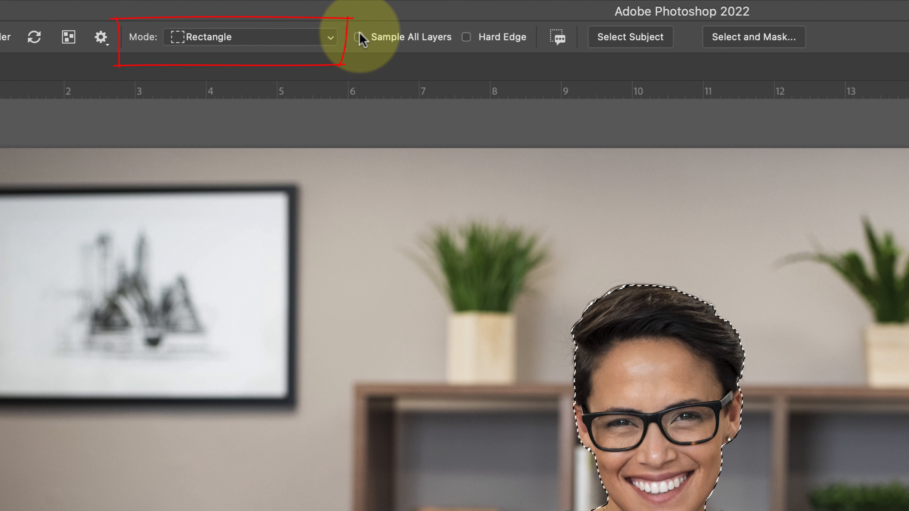
- Set the Object Selection mode to Lasso and add the missed desk strip between the woman's elbow and the laptop base
{"action": "left_click", "coordinate": [331, 37]}
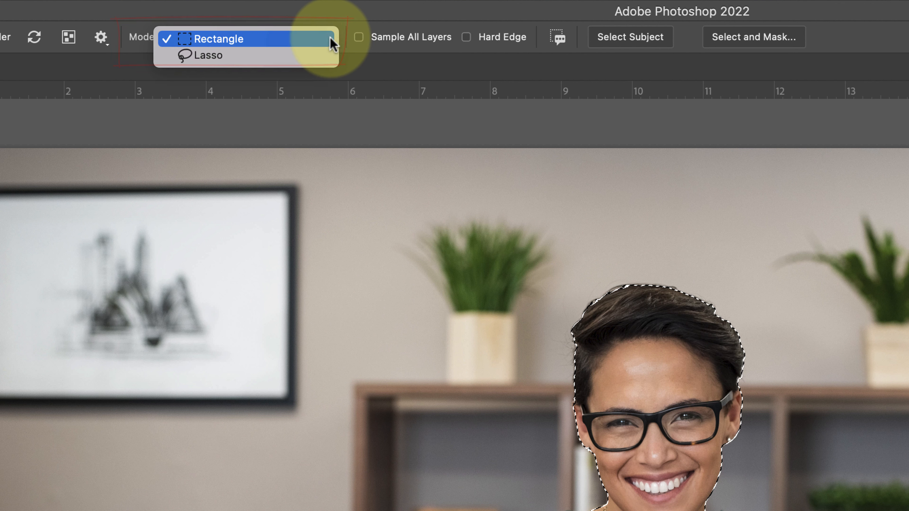
{"action": "left_click", "coordinate": [286, 55]}
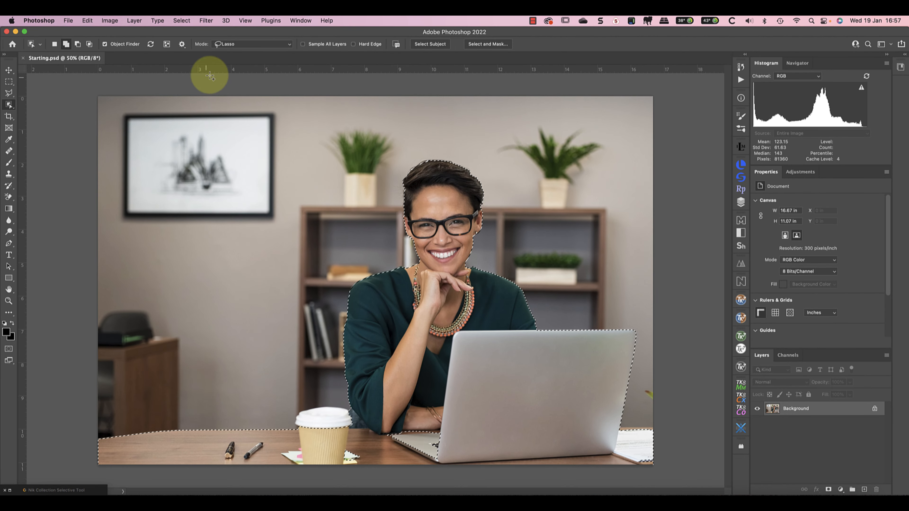
{"action": "left_click", "coordinate": [9, 301]}
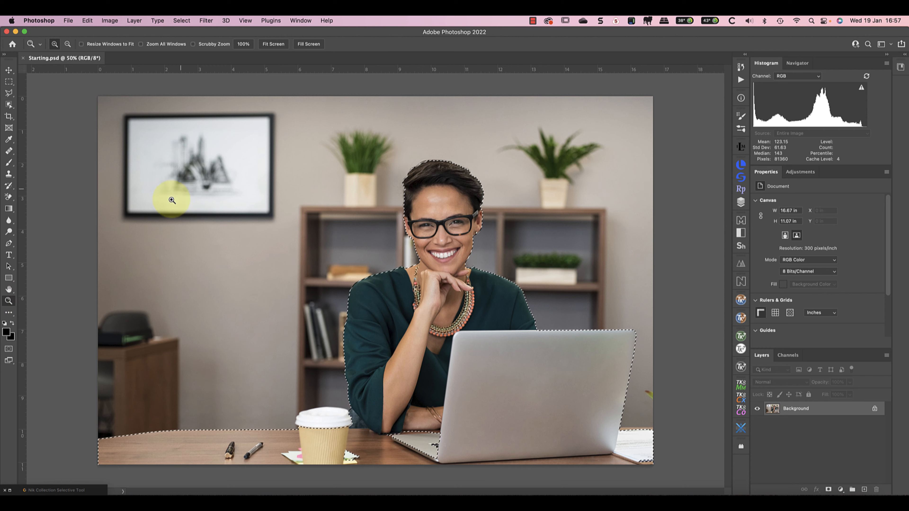
{"action": "left_click", "coordinate": [240, 44]}
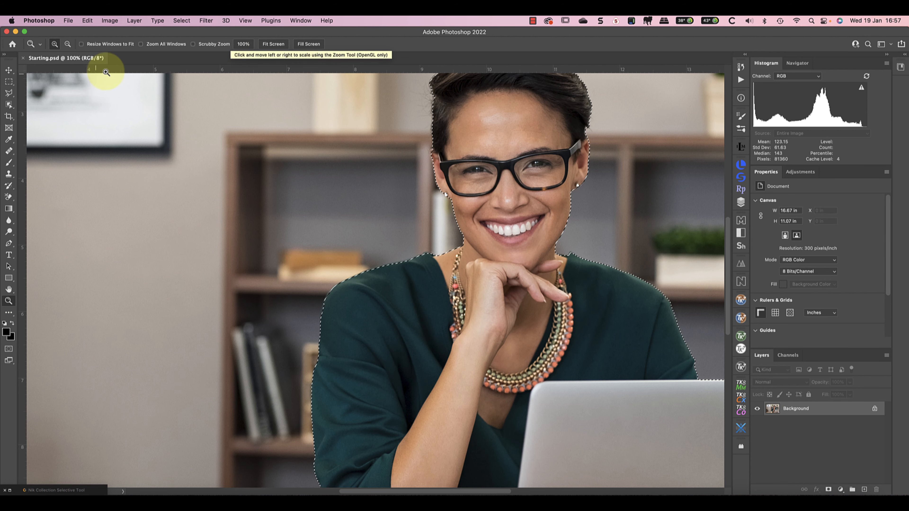
{"action": "left_click", "coordinate": [8, 104]}
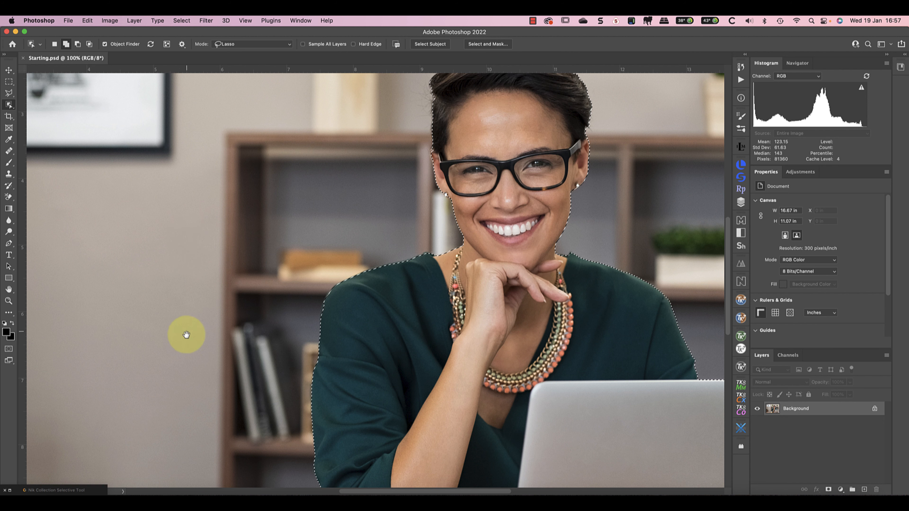
{"action": "left_click_drag", "start_coordinate": [185, 331], "coordinate": [177, 131]}
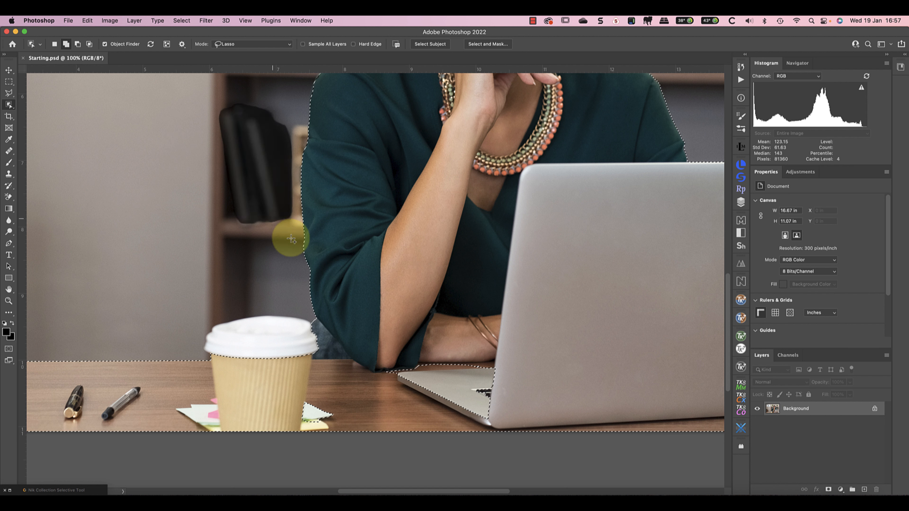
{"action": "mouse_move", "coordinate": [393, 372]}
{"action": "left_mouse_down"}
{"action": "mouse_move", "coordinate": [380, 377]}
{"action": "mouse_move", "coordinate": [384, 356]}
{"action": "mouse_move", "coordinate": [511, 356]}
{"action": "mouse_move", "coordinate": [501, 406]}
{"action": "mouse_move", "coordinate": [454, 424]}
{"action": "mouse_move", "coordinate": [383, 375]}
{"action": "mouse_move", "coordinate": [359, 393]}
{"action": "left_mouse_up"}
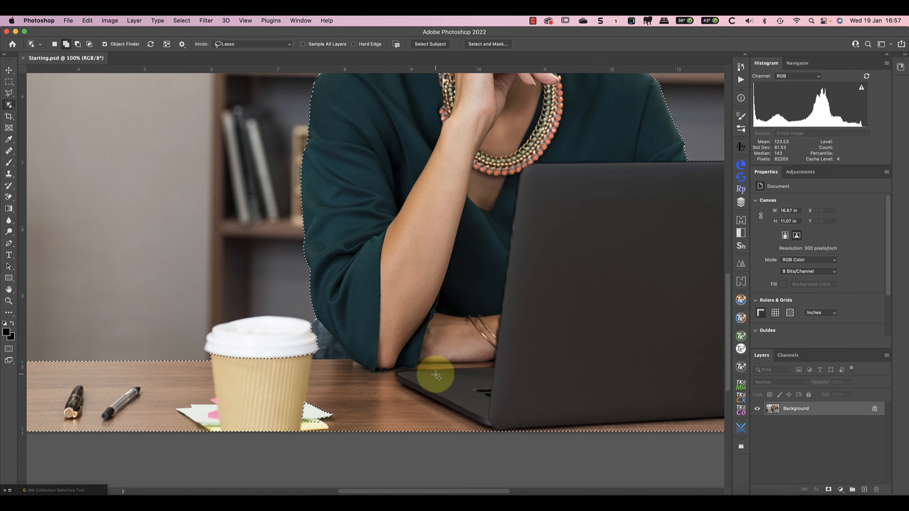
{"action": "scroll", "coordinate": [437, 374], "scroll_direction": "right", "scroll_amount": 10}
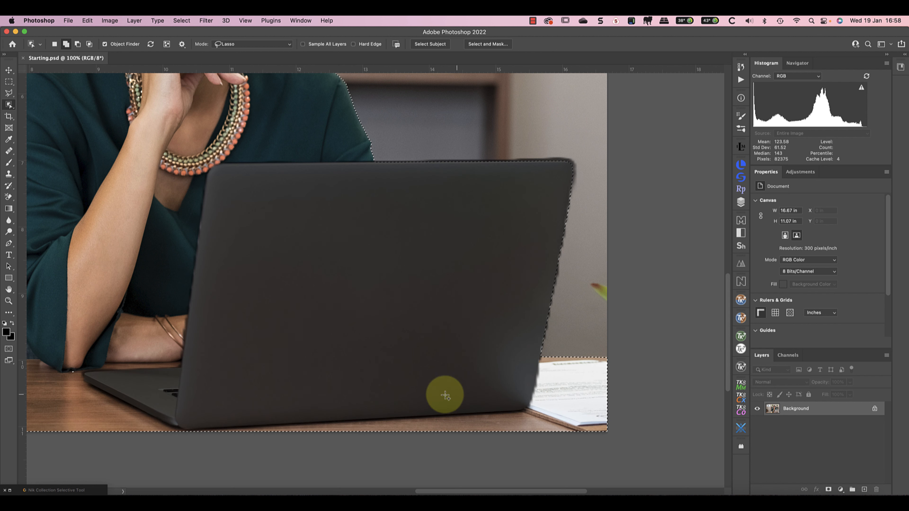
{"action": "scroll", "coordinate": [78, 405], "scroll_direction": "left", "scroll_amount": 10}
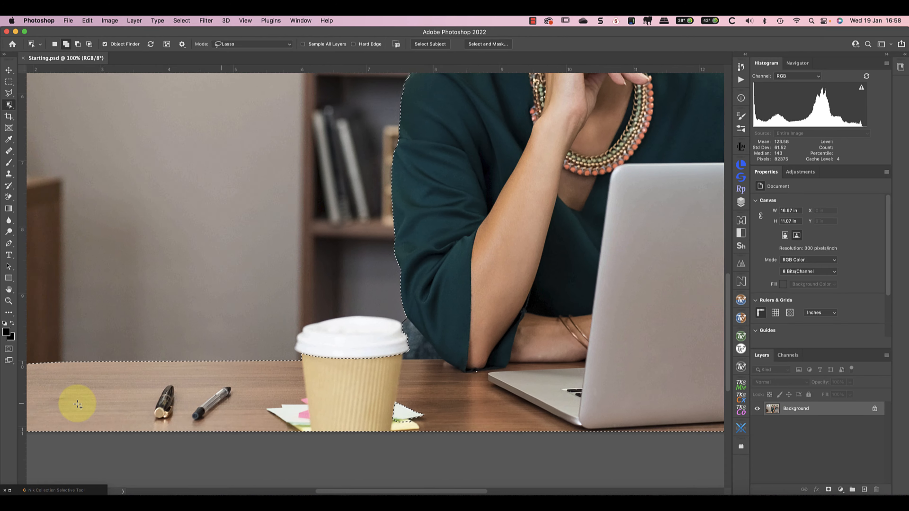
{"action": "scroll", "coordinate": [78, 405], "scroll_direction": "right", "scroll_amount": 3}
{"action": "scroll", "coordinate": [78, 405], "scroll_direction": "right", "scroll_amount": 3}
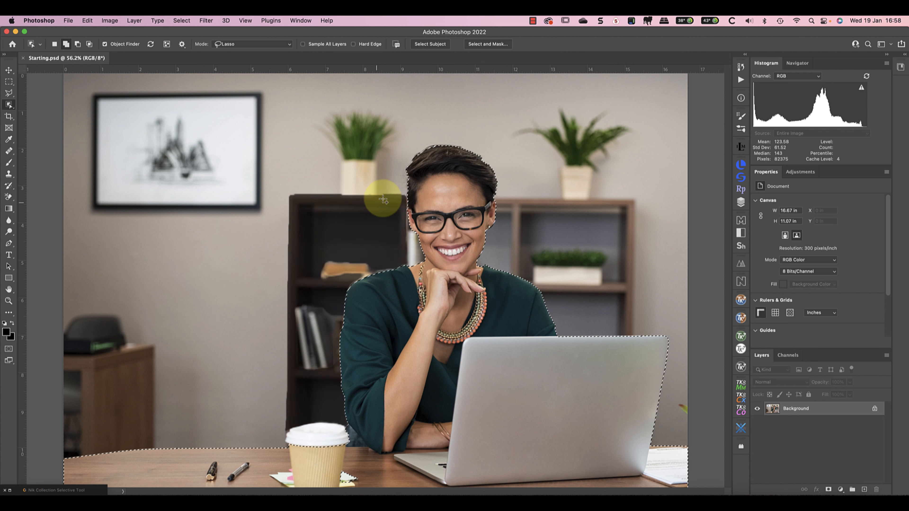
- Open Select and Mask for the current selection and set the overlay opacity to 70%
{"action": "left_click", "coordinate": [488, 44]}
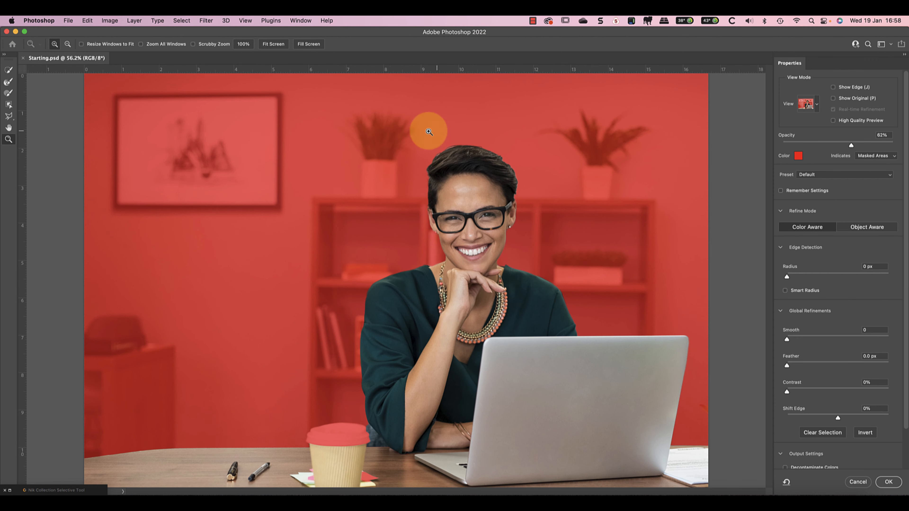
{"action": "mouse_move", "coordinate": [851, 145]}
{"action": "left_mouse_down"}
{"action": "mouse_move", "coordinate": [876, 143]}
{"action": "mouse_move", "coordinate": [792, 151]}
{"action": "mouse_move", "coordinate": [860, 150]}
{"action": "left_mouse_up"}
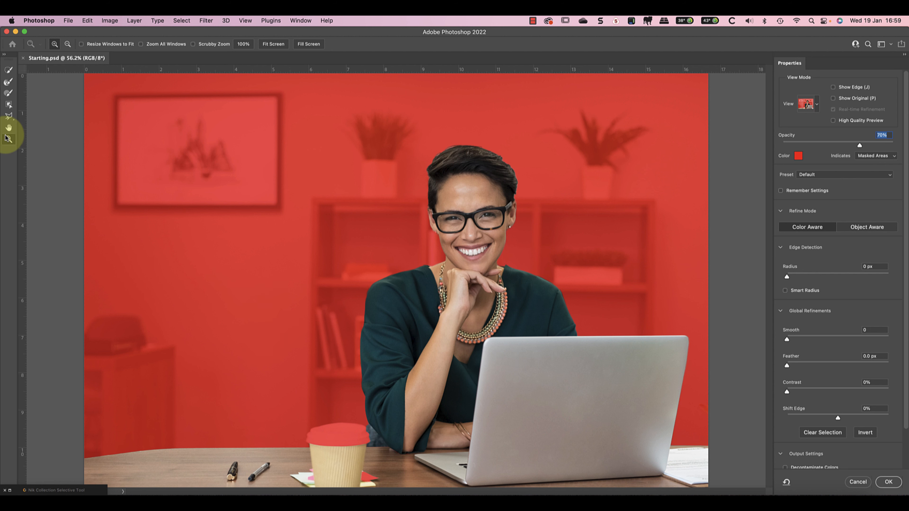
- Subtract the area around the cup lid above the desk edge from the selection with the Polygonal Lasso
{"action": "left_click", "coordinate": [244, 45]}
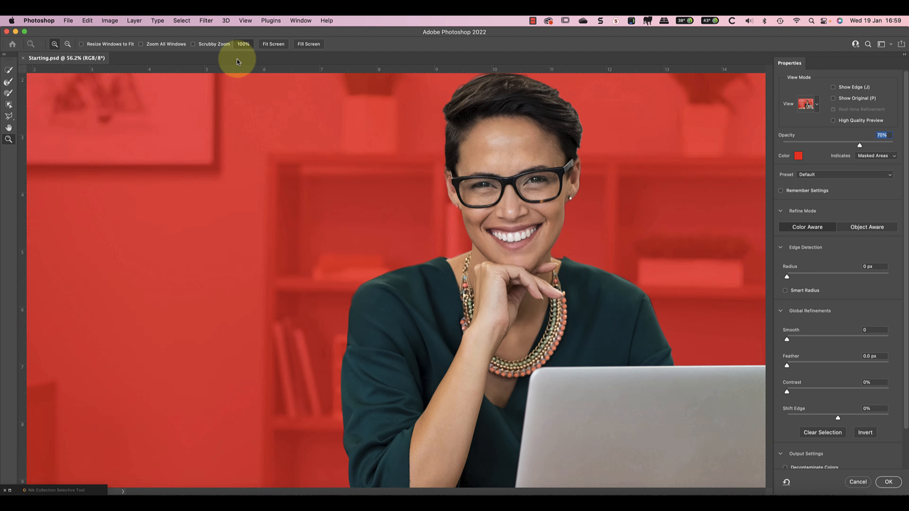
{"action": "scroll", "coordinate": [297, 238], "scroll_direction": "down", "scroll_amount": 10}
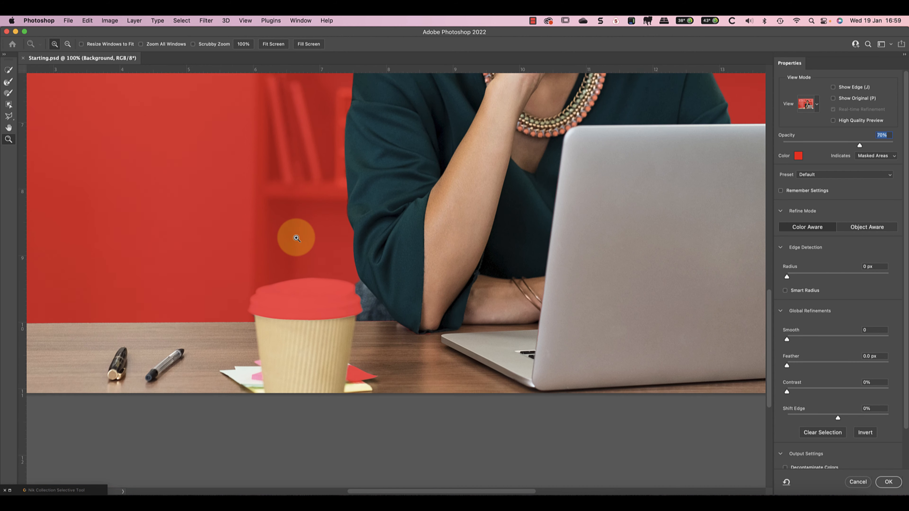
{"action": "scroll", "coordinate": [297, 238], "scroll_direction": "up", "scroll_amount": 1}
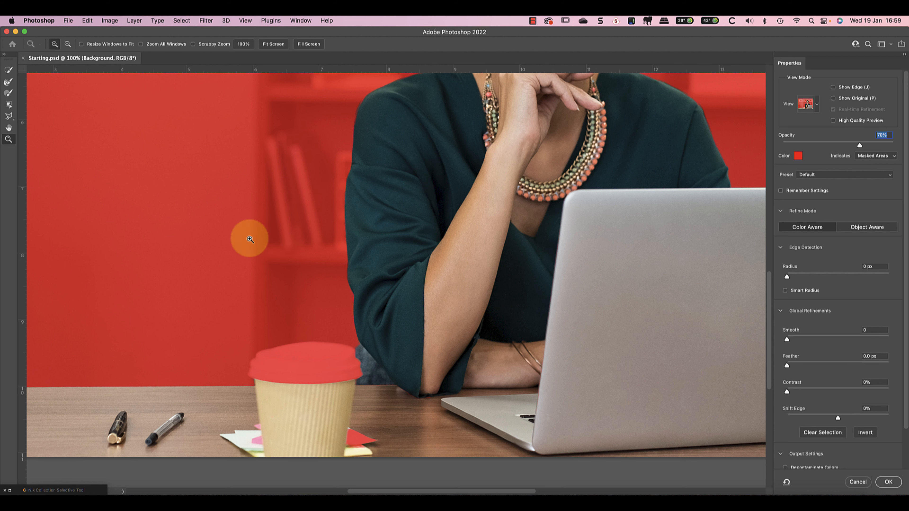
{"action": "left_click", "coordinate": [9, 117]}
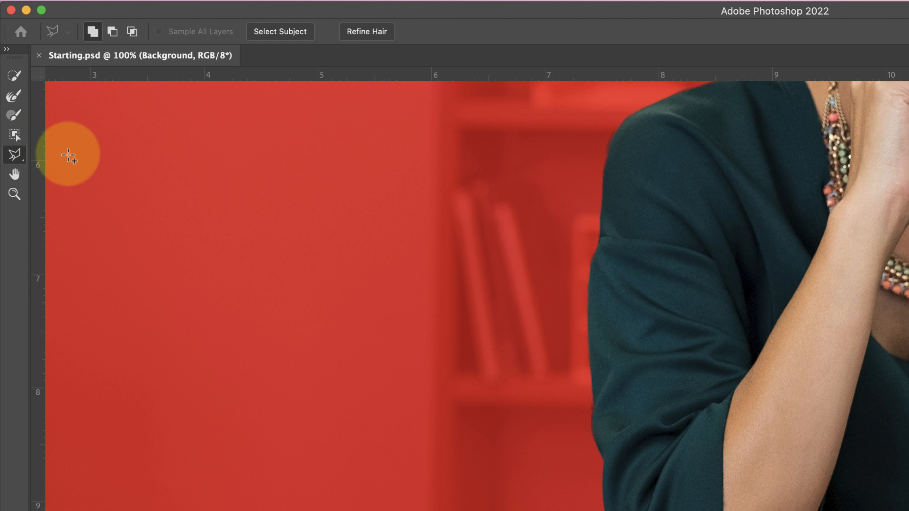
{"action": "left_click", "coordinate": [114, 33]}
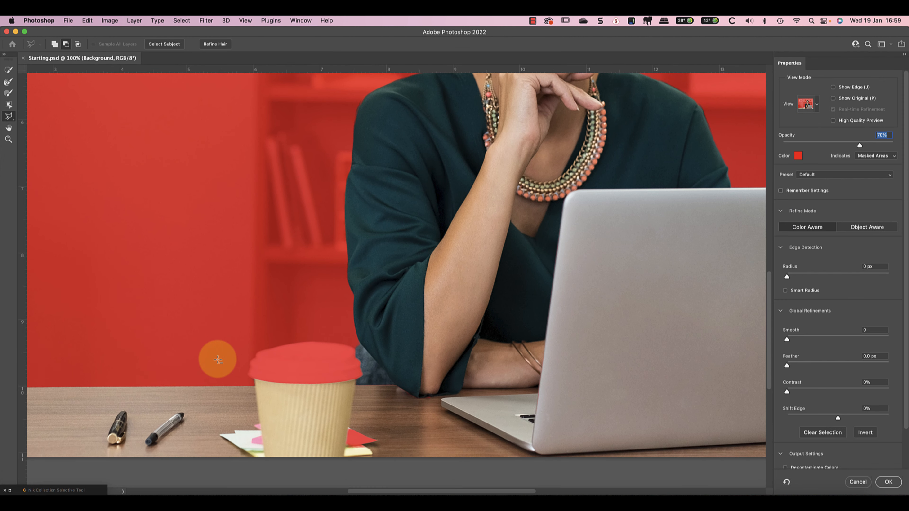
{"action": "left_click", "coordinate": [254, 386]}
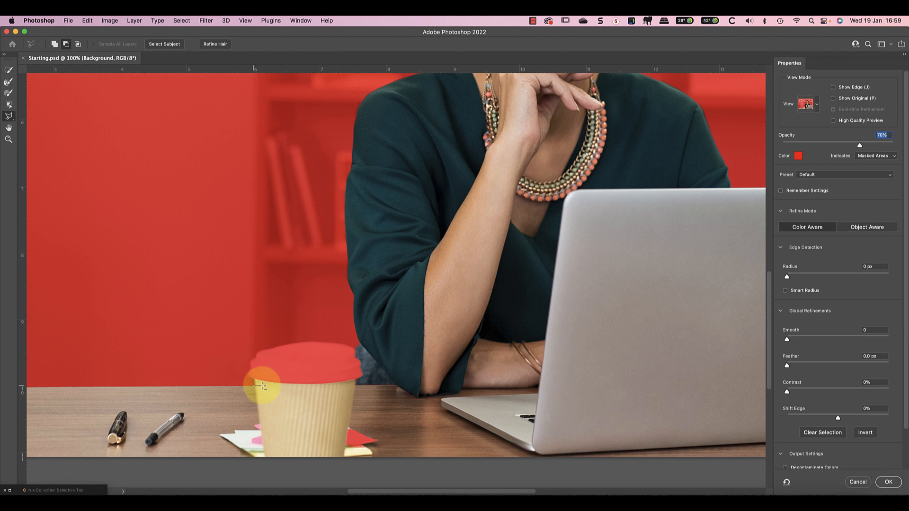
{"action": "left_click", "coordinate": [370, 385]}
{"action": "left_click", "coordinate": [351, 337]}
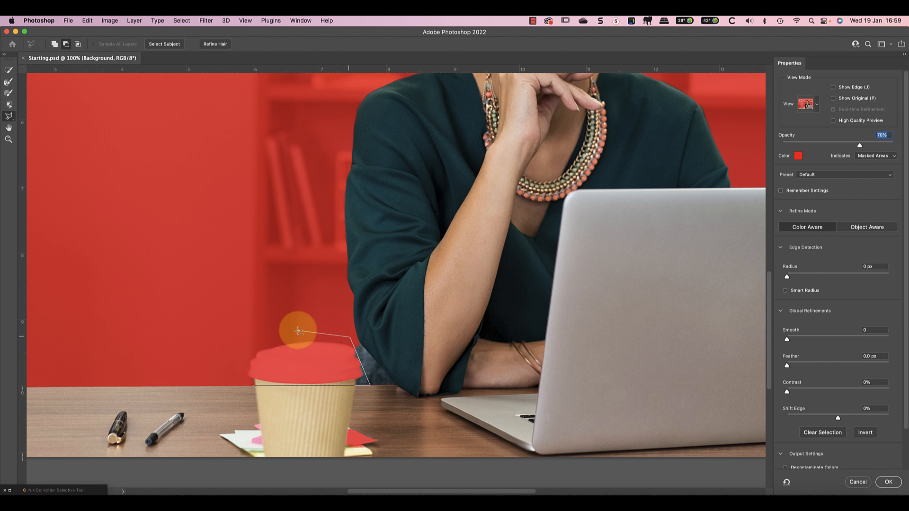
{"action": "left_click", "coordinate": [199, 333]}
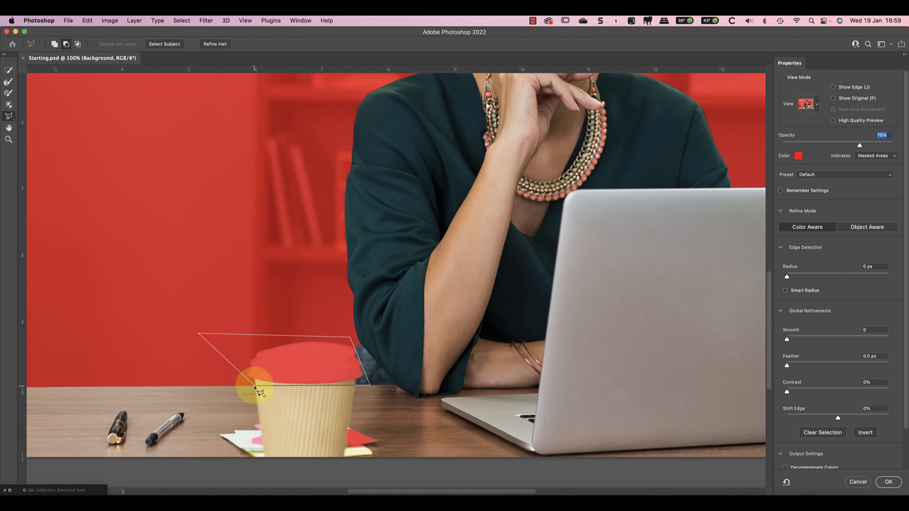
{"action": "left_click", "coordinate": [255, 386]}
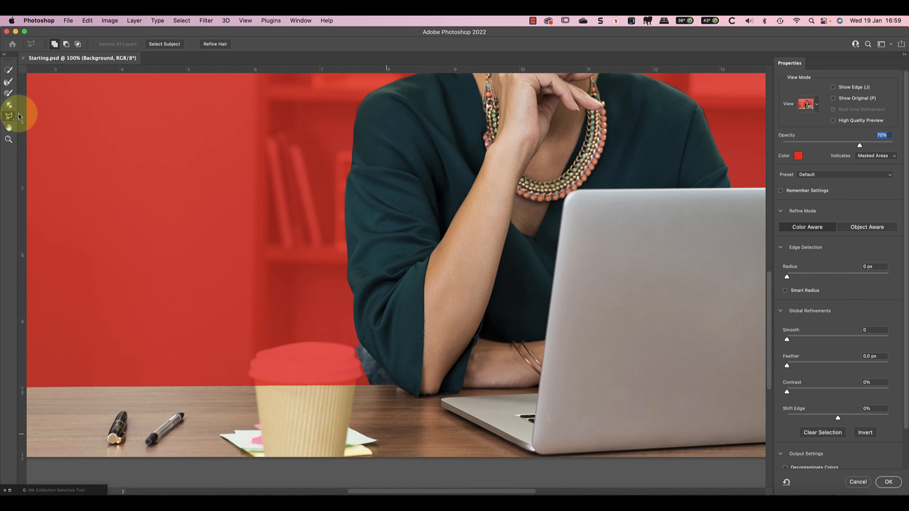
- Refine the selection along the woman's hair with the Refine Edge Brush
{"action": "left_click", "coordinate": [9, 83]}
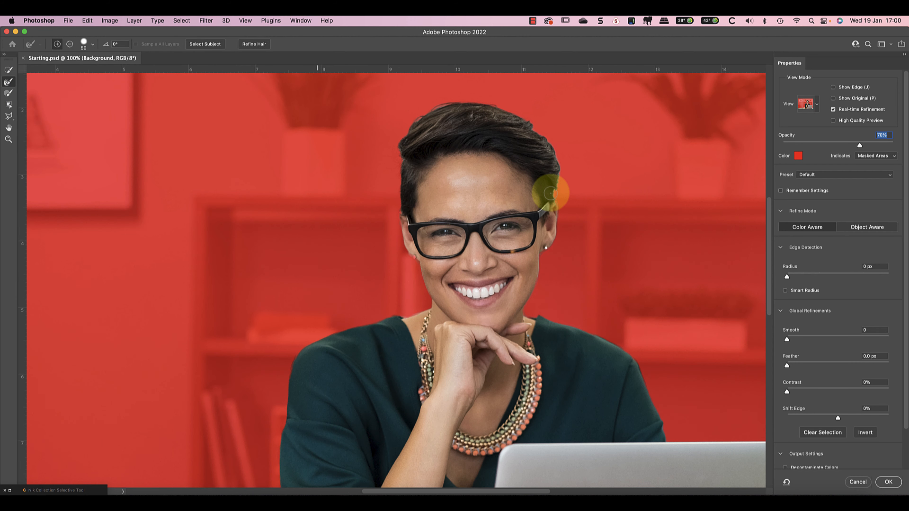
{"action": "mouse_move", "coordinate": [550, 193]}
{"action": "left_mouse_down"}
{"action": "mouse_move", "coordinate": [551, 152]}
{"action": "mouse_move", "coordinate": [525, 120]}
{"action": "mouse_move", "coordinate": [479, 101]}
{"action": "mouse_move", "coordinate": [443, 101]}
{"action": "mouse_move", "coordinate": [416, 118]}
{"action": "left_mouse_up"}
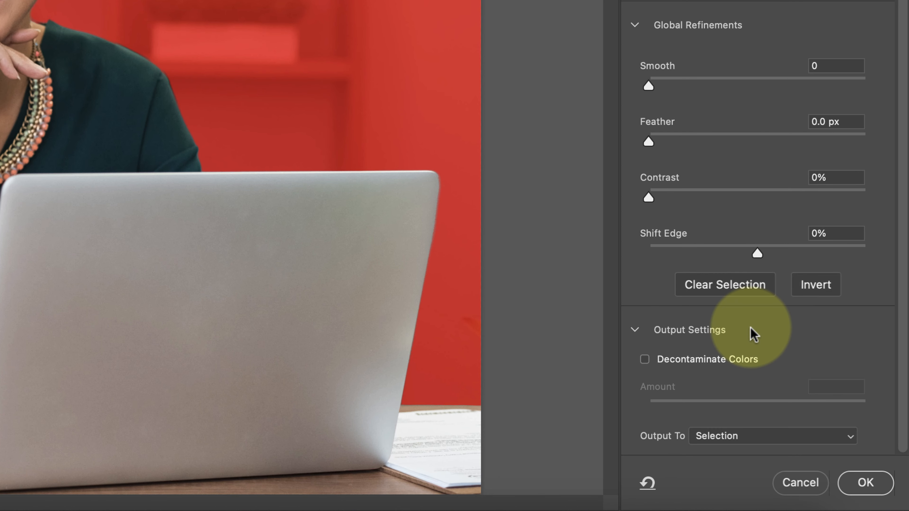
- Output the refined selection to New Layer with Layer Mask and apply it
{"action": "left_click", "coordinate": [847, 436]}
{"action": "scroll", "coordinate": [848, 444], "scroll_direction": "down", "scroll_amount": 2}
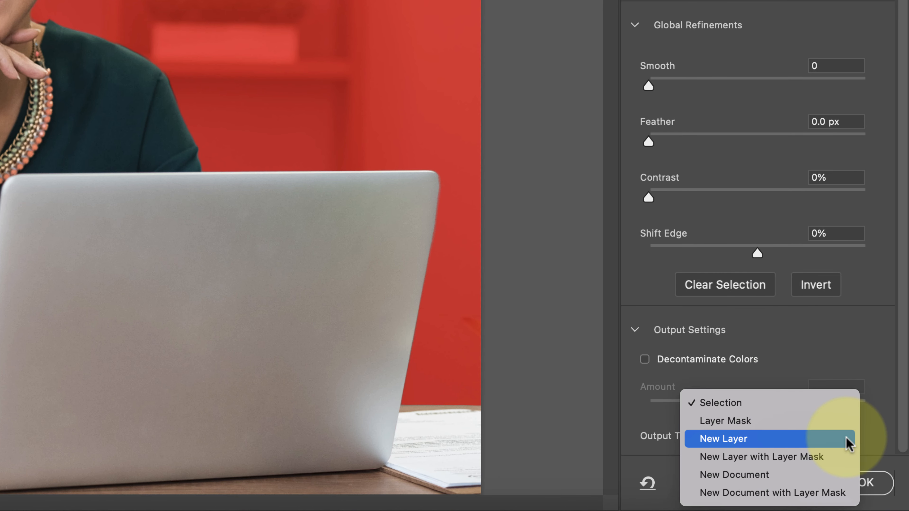
{"action": "left_click", "coordinate": [818, 458]}
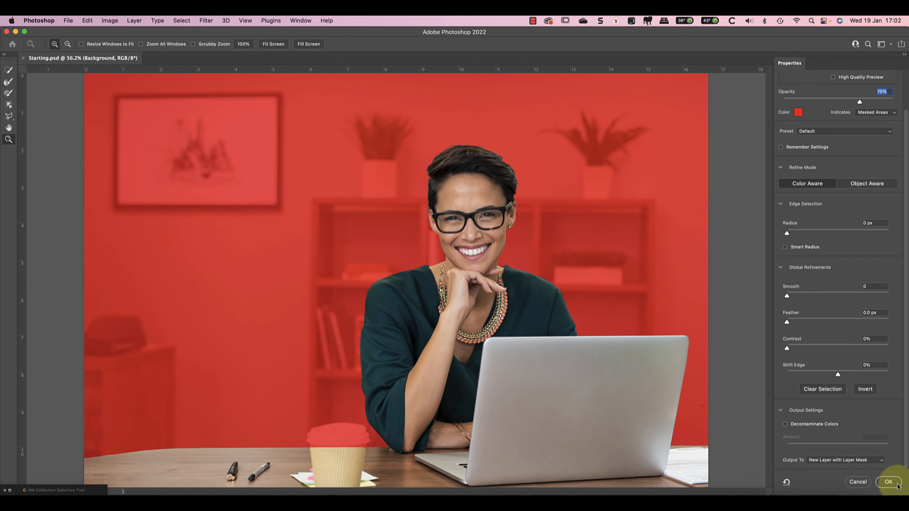
{"action": "left_click", "coordinate": [897, 486]}
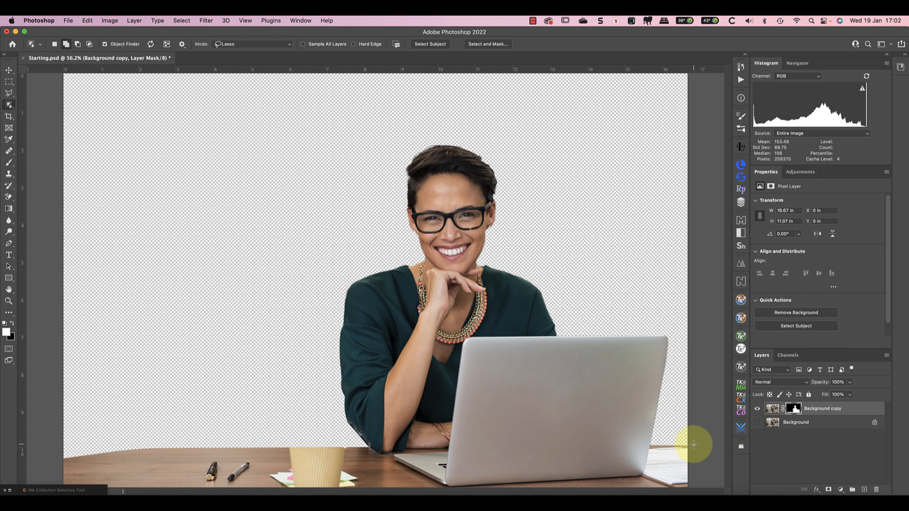
- Compare the cutout with the original photo by showing the Background layer and hiding it again
{"action": "left_click", "coordinate": [757, 422]}
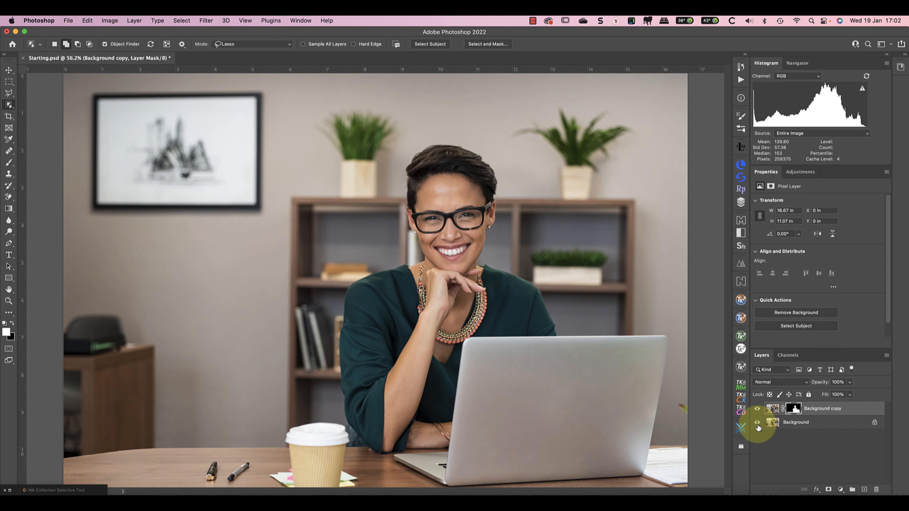
{"action": "left_click", "coordinate": [757, 424]}
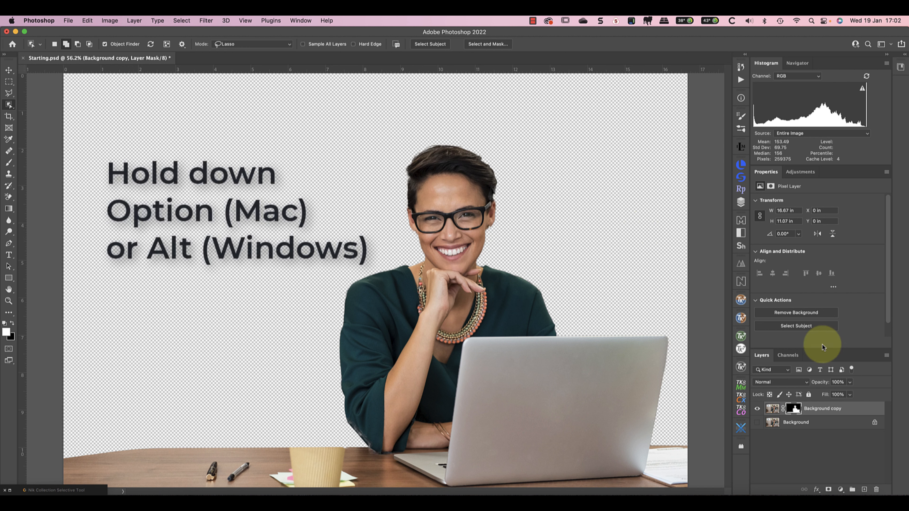
- Display the Background copy layer's mask on its own in the canvas at 100% zoom
{"action": "left_click", "coordinate": [796, 410], "text": "alt"}
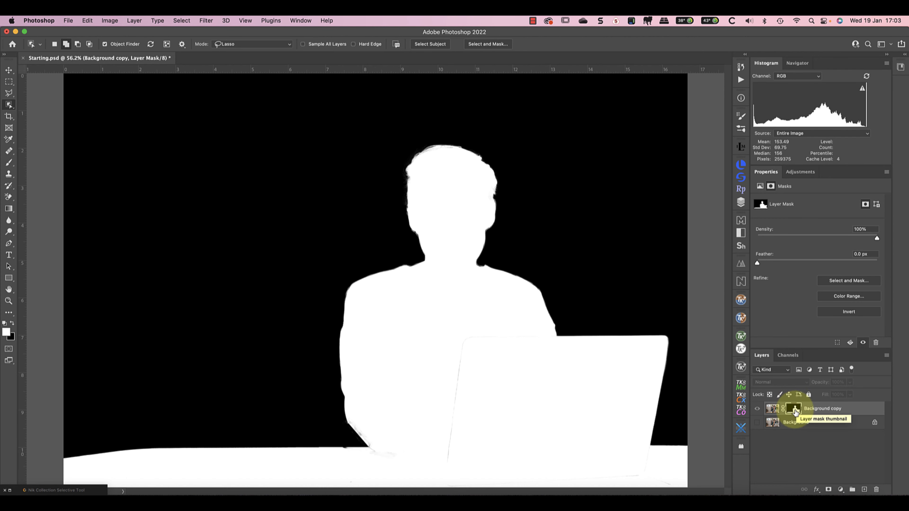
{"action": "left_click", "coordinate": [9, 302]}
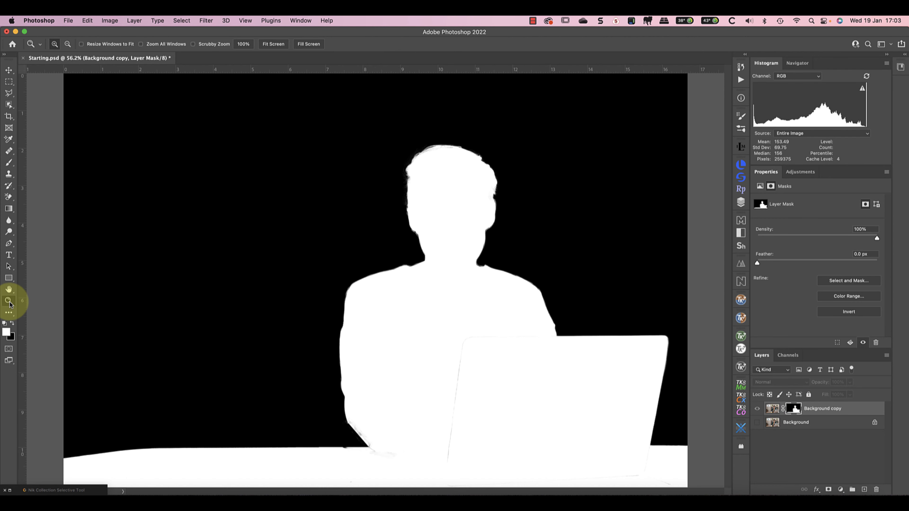
{"action": "left_click", "coordinate": [245, 44]}
{"action": "scroll", "coordinate": [399, 319], "scroll_direction": "down", "scroll_amount": 4}
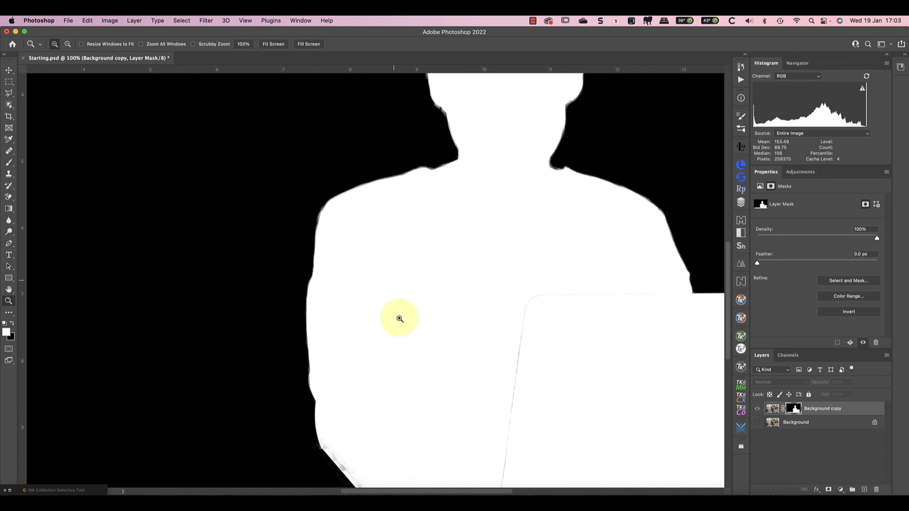
- Clean up the grey patches in the mask beside the elbow and desk edge with the Brush in Overlay mode at 35% opacity
{"action": "scroll", "coordinate": [399, 318], "scroll_direction": "down", "scroll_amount": 5}
{"action": "key", "text": "b"}
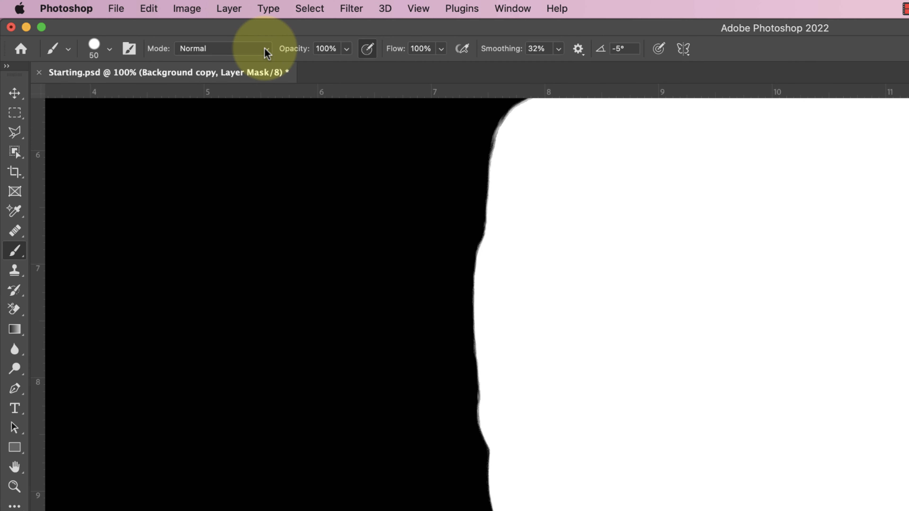
{"action": "left_click", "coordinate": [266, 53]}
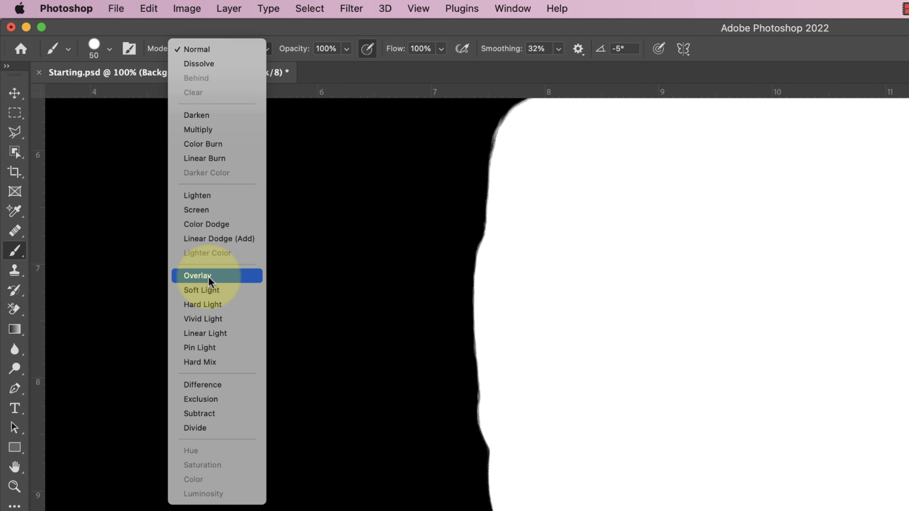
{"action": "left_click", "coordinate": [240, 275]}
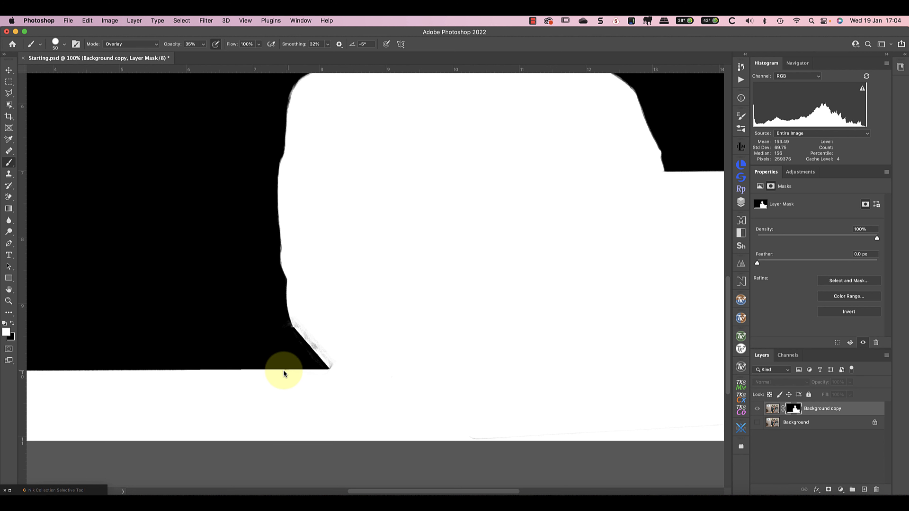
{"action": "mouse_move", "coordinate": [284, 371]}
{"action": "left_mouse_down"}
{"action": "mouse_move", "coordinate": [336, 372]}
{"action": "mouse_move", "coordinate": [298, 327]}
{"action": "left_mouse_up"}
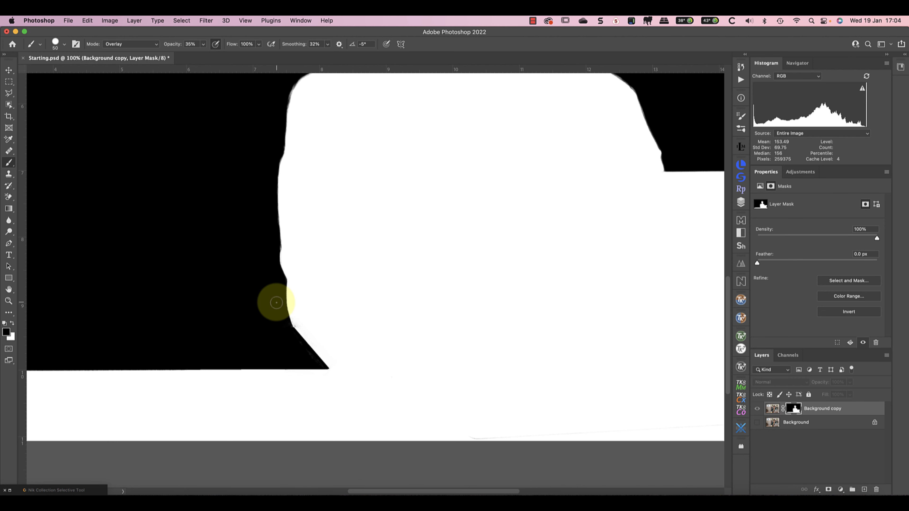
{"action": "scroll", "coordinate": [277, 303], "scroll_direction": "up", "scroll_amount": 10}
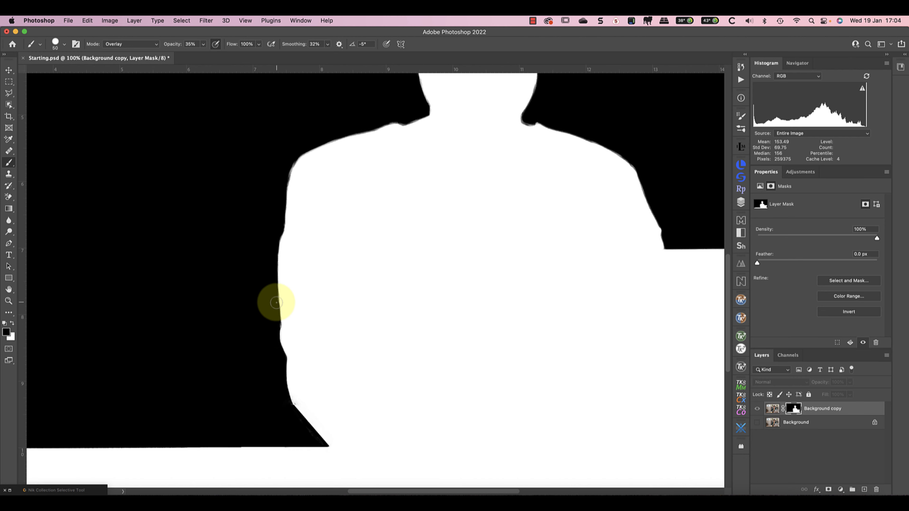
{"action": "scroll", "coordinate": [277, 303], "scroll_direction": "up", "scroll_amount": 3}
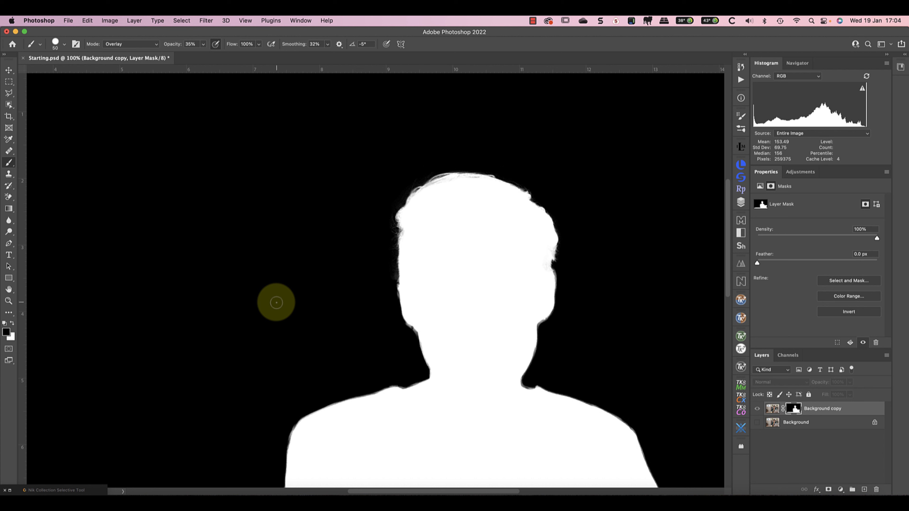
{"action": "scroll", "coordinate": [277, 303], "scroll_direction": "right", "scroll_amount": 5}
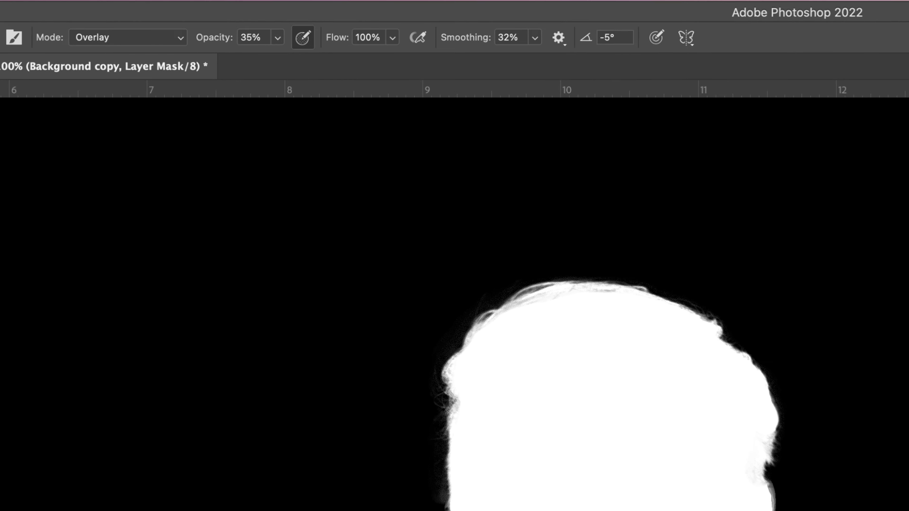
{"action": "scroll", "coordinate": [562, 305], "scroll_direction": "down", "scroll_amount": 10}
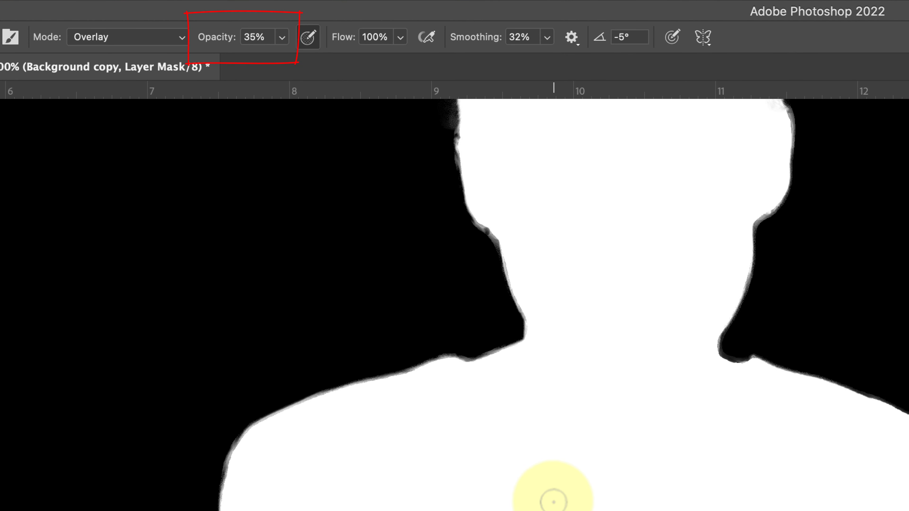
{"action": "scroll", "coordinate": [567, 510], "scroll_direction": "right", "scroll_amount": 5}
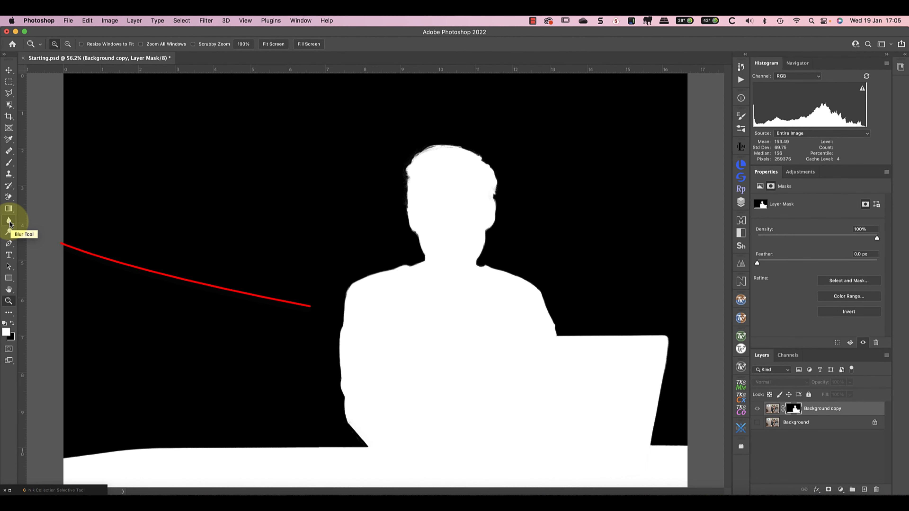
- Soften the mask edge along the woman's shoulders and arm towards the laptop with the Blur Tool
{"action": "left_click", "coordinate": [10, 222]}
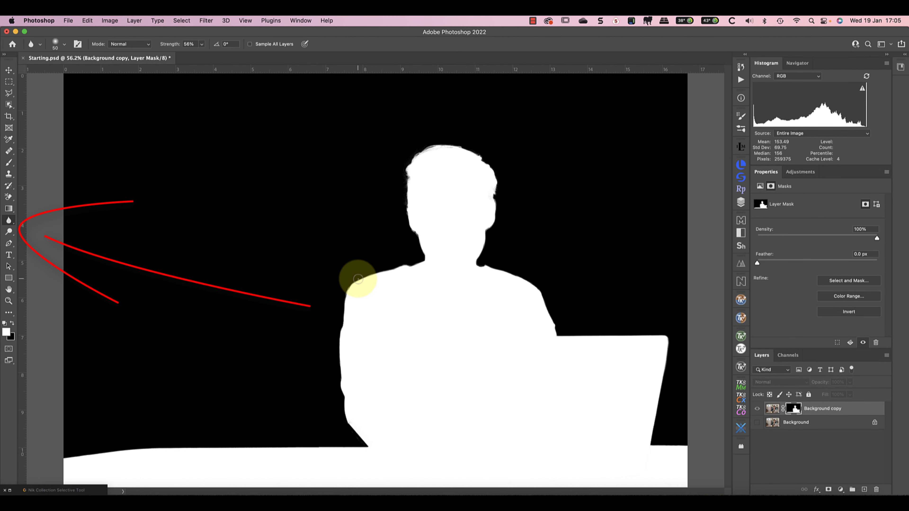
{"action": "mouse_move", "coordinate": [355, 283]}
{"action": "left_mouse_down"}
{"action": "mouse_move", "coordinate": [340, 339]}
{"action": "mouse_move", "coordinate": [342, 404]}
{"action": "mouse_move", "coordinate": [371, 446]}
{"action": "mouse_move", "coordinate": [324, 446]}
{"action": "mouse_move", "coordinate": [523, 327]}
{"action": "left_mouse_up"}
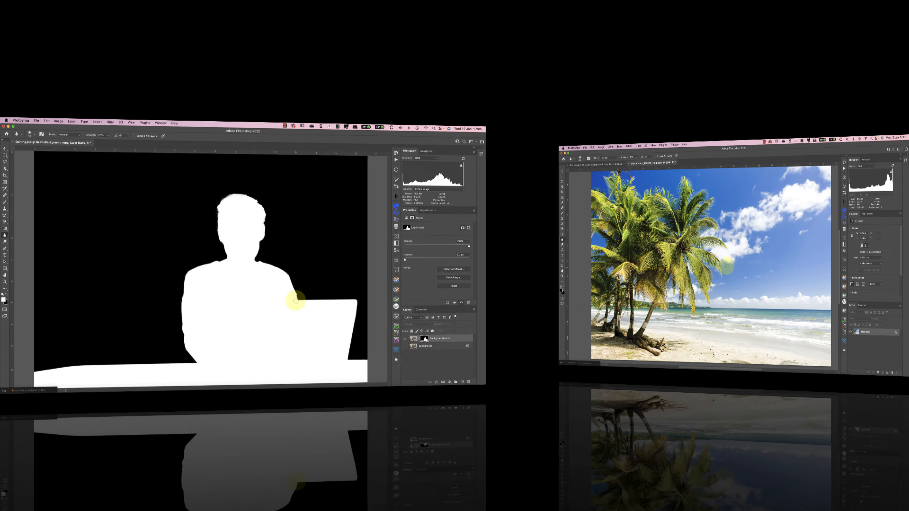